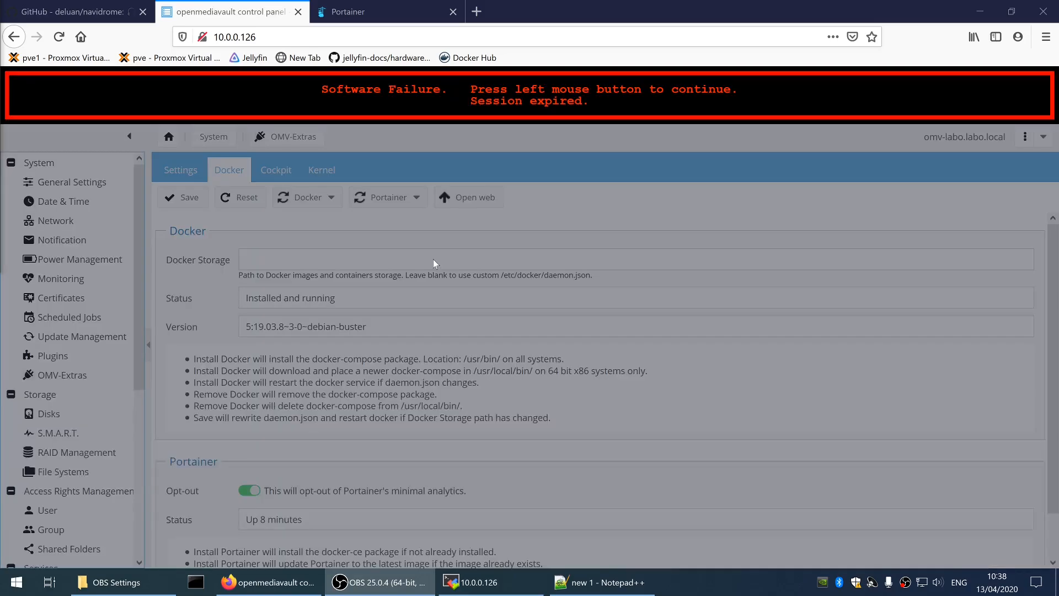
Dismiss the session-expired message and log back into openmediavault as admin
{"action": "left_click", "coordinate": [450, 249]}
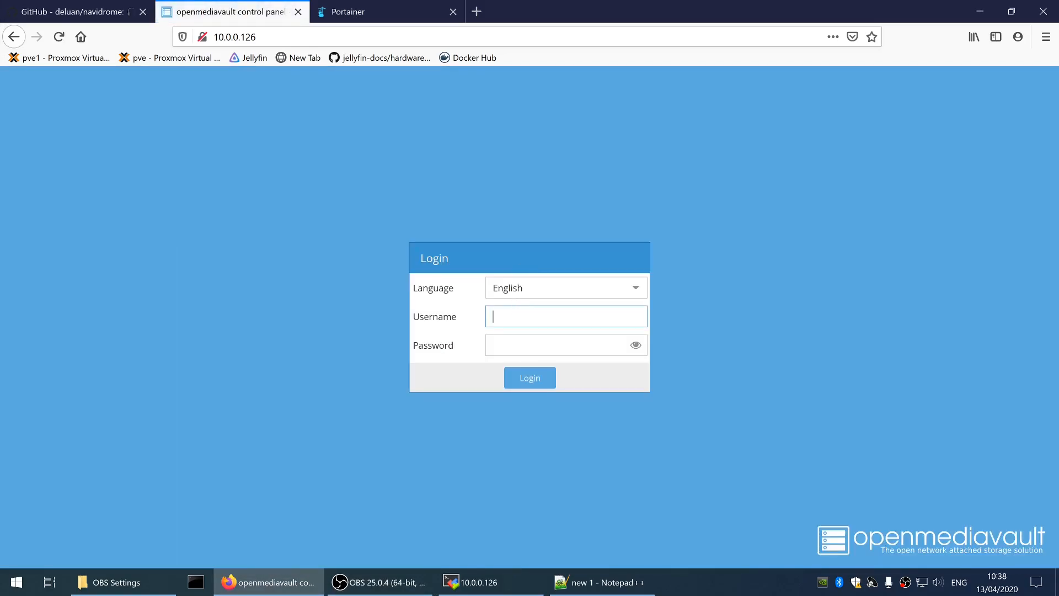
{"action": "type", "text": "admin"}
{"action": "key", "text": "Tab"}
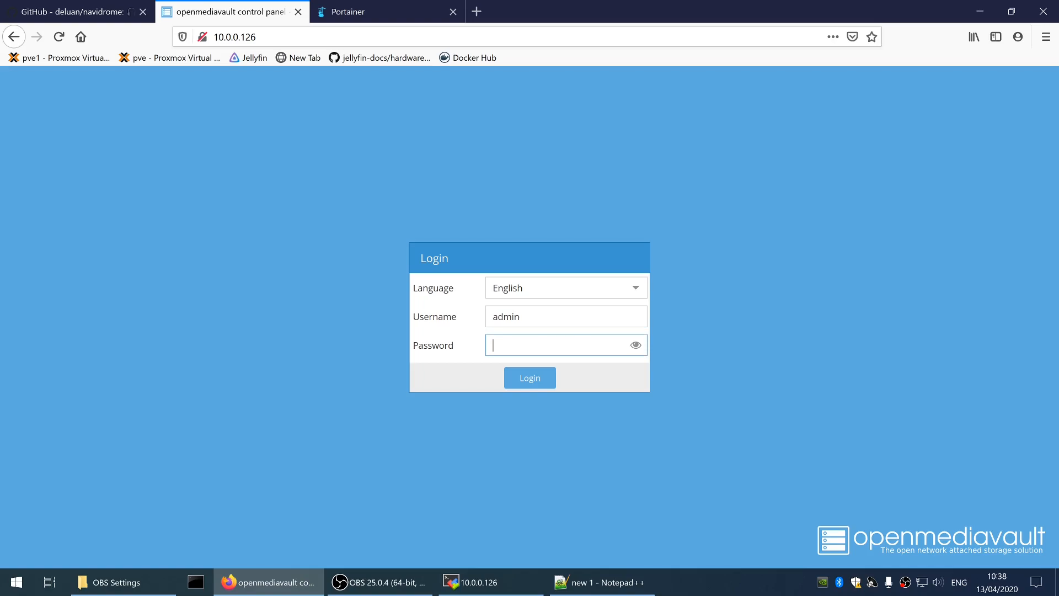
{"action": "type", "text": "**********"}
{"action": "key", "text": "Return"}
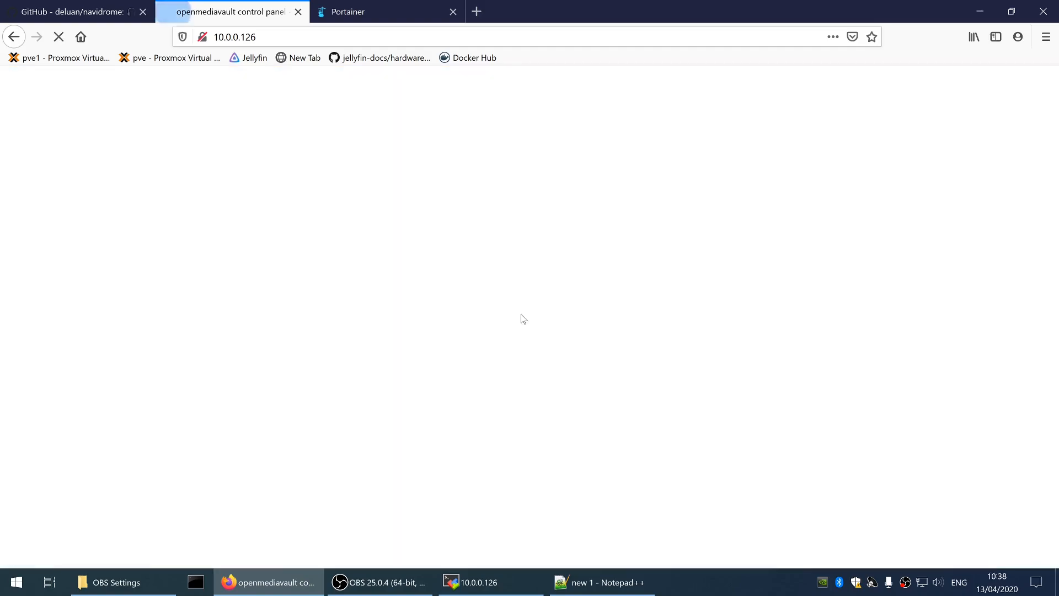
Check that OMV-Extras reports Docker installed and running, then view Portainer's container list
{"action": "left_click", "coordinate": [78, 373]}
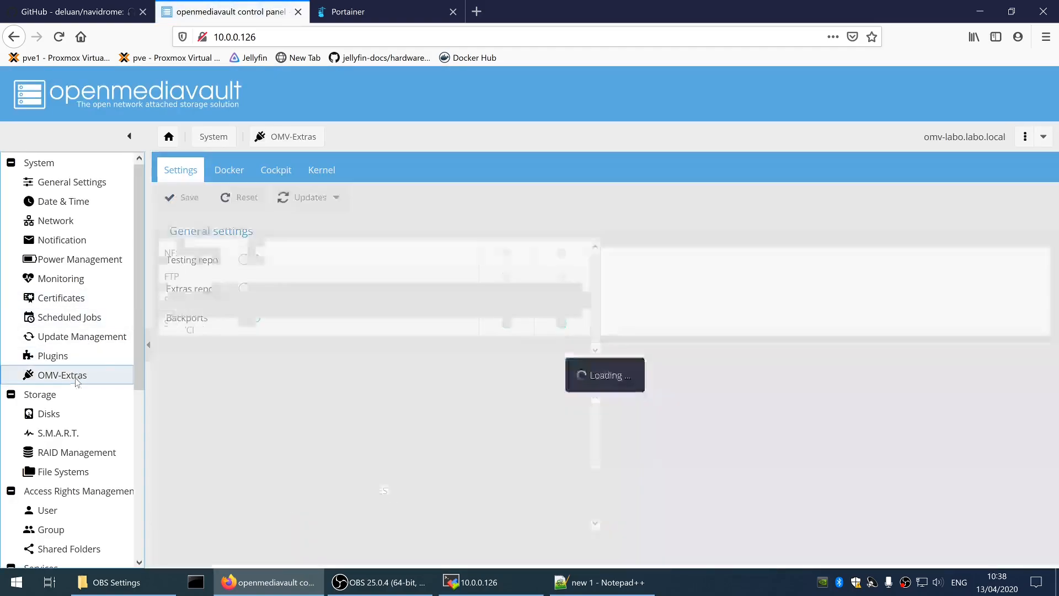
{"action": "left_click", "coordinate": [229, 170]}
{"action": "triple_click", "coordinate": [290, 298]}
{"action": "scroll", "coordinate": [607, 387], "scroll_direction": "down", "scroll_amount": 2}
{"action": "left_click", "coordinate": [360, 12]}
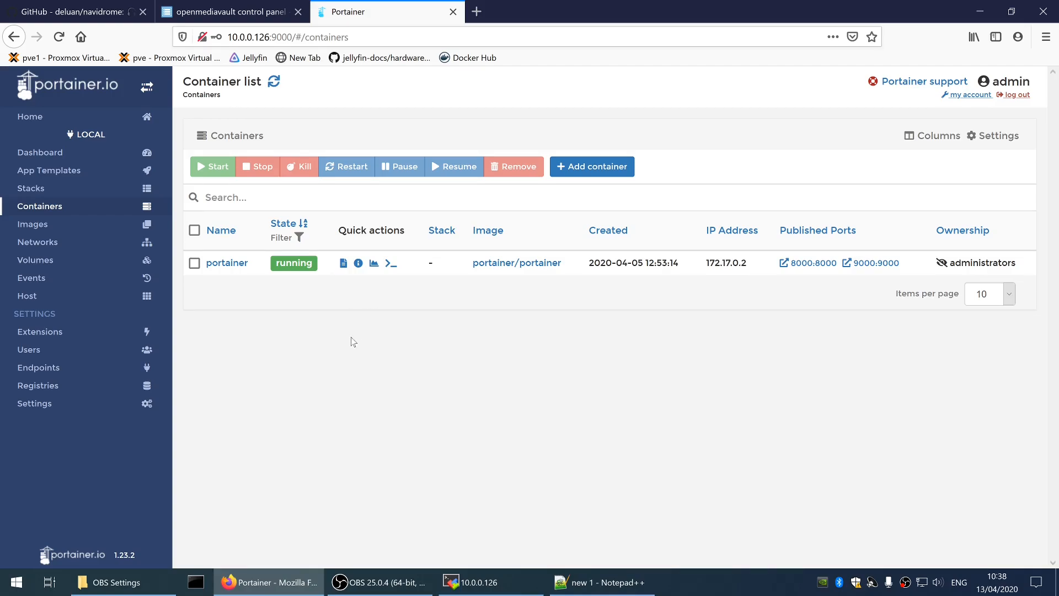
Review the OMV-Extras Docker Storage help text and confirm the storage path is left blank
{"action": "left_click", "coordinate": [261, 8]}
{"action": "scroll", "coordinate": [335, 285], "scroll_direction": "up", "scroll_amount": 1}
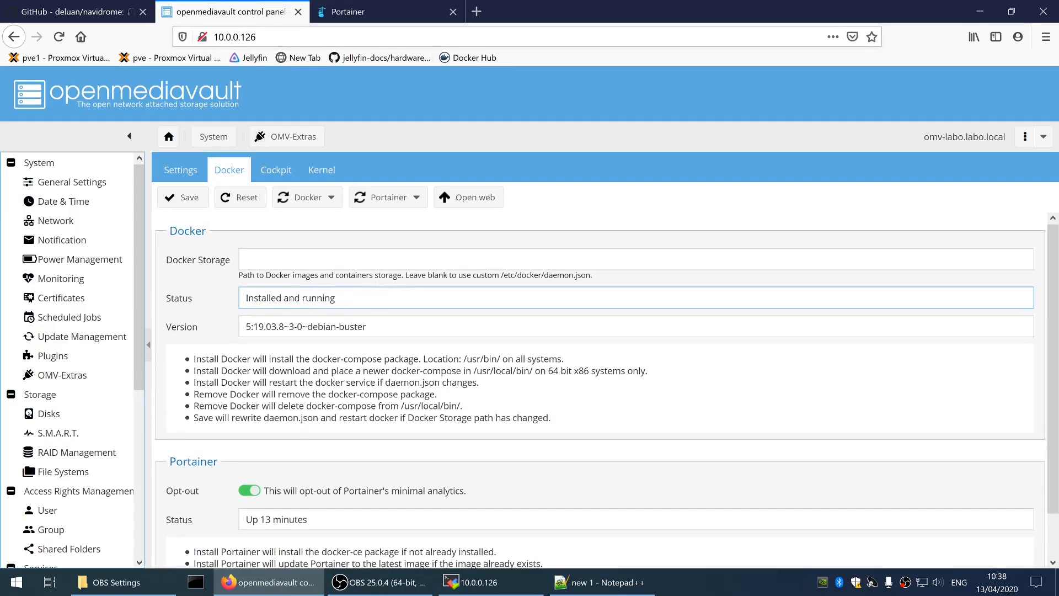
{"action": "left_click_drag", "start_coordinate": [239, 279], "coordinate": [617, 286]}
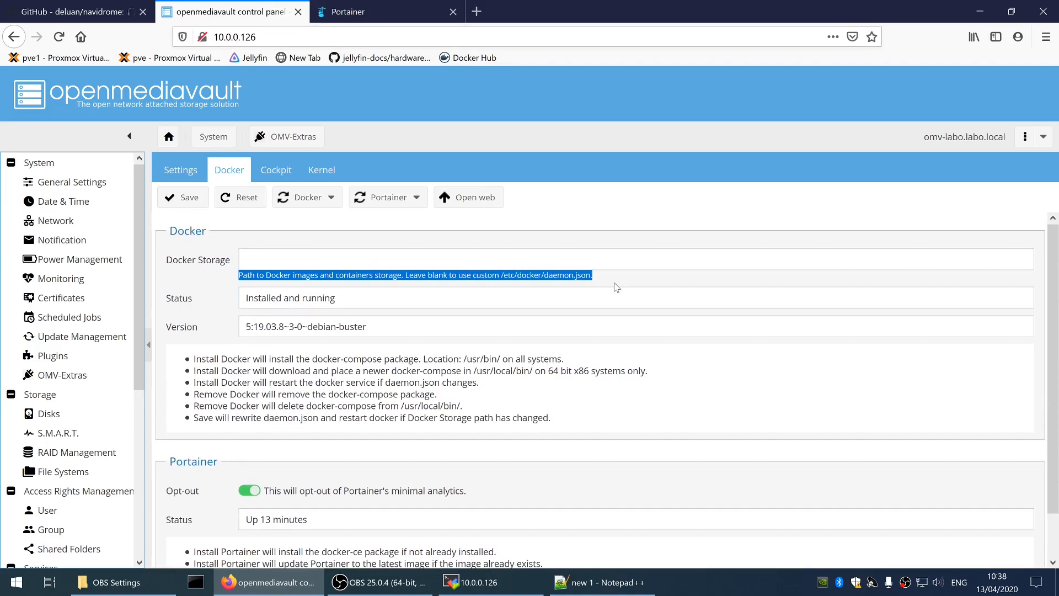
{"action": "left_click", "coordinate": [617, 285]}
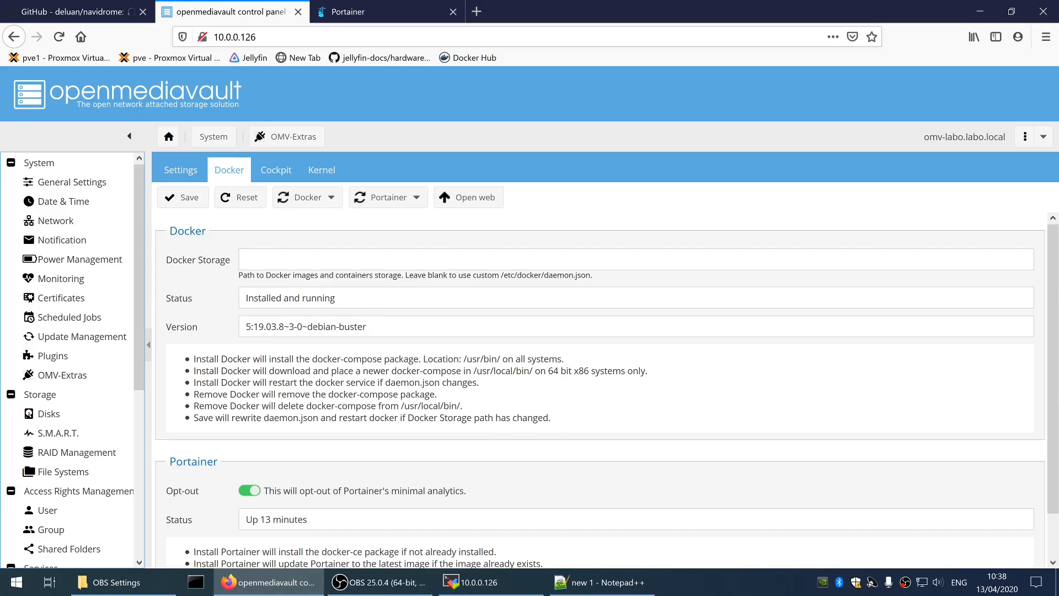
{"action": "left_click_drag", "start_coordinate": [406, 275], "coordinate": [544, 276]}
{"action": "left_click", "coordinate": [610, 277]}
{"action": "left_click", "coordinate": [246, 259]}
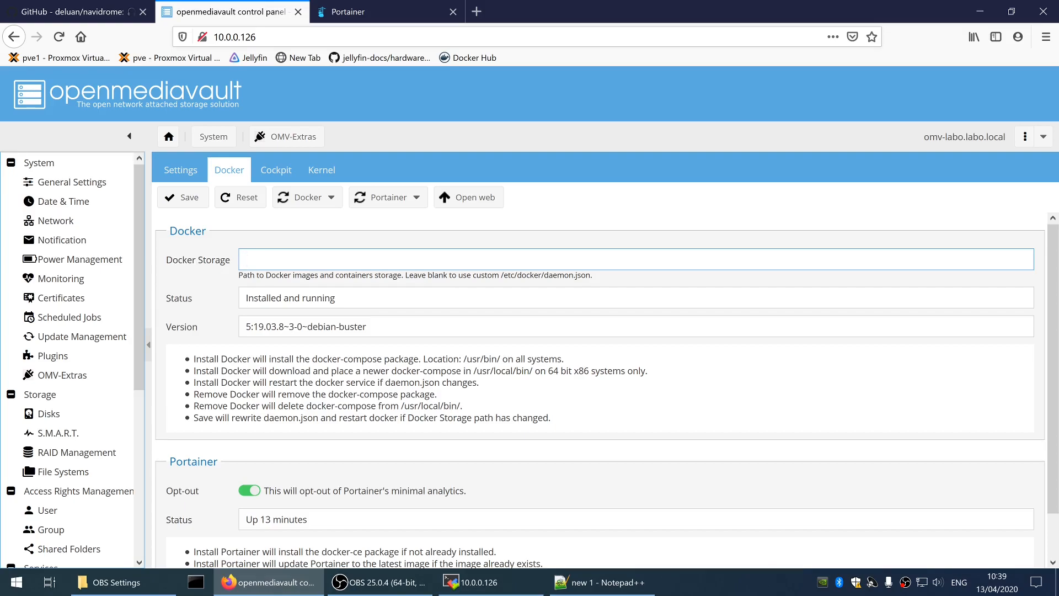
In MobaXterm's SFTP browser, inspect the container folders in /sharedfolders/docker
{"action": "left_click", "coordinate": [513, 592]}
{"action": "left_click_drag", "start_coordinate": [620, 232], "coordinate": [618, 2]}
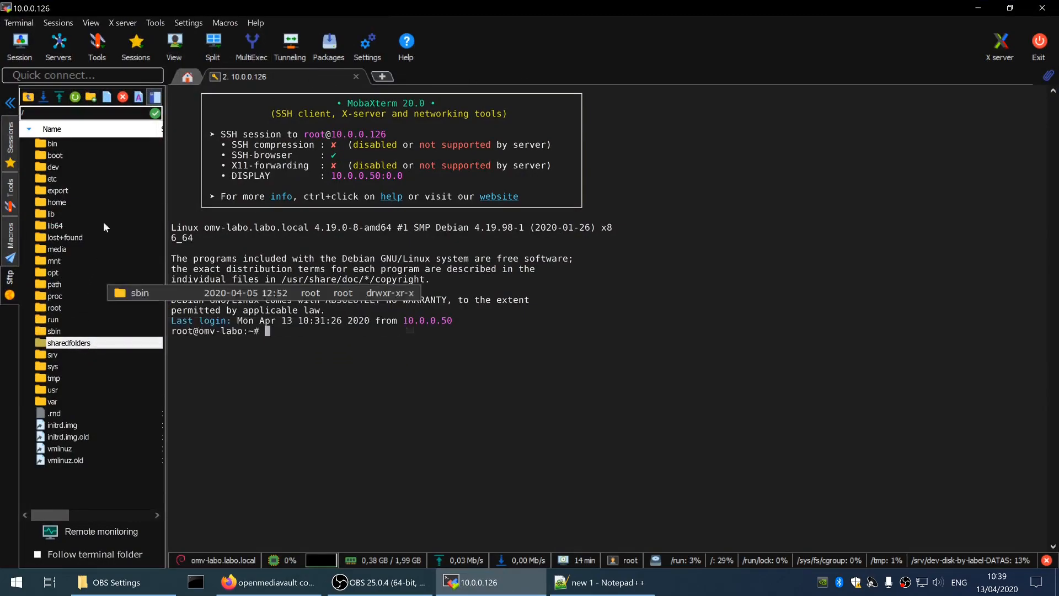
{"action": "double_click", "coordinate": [85, 344]}
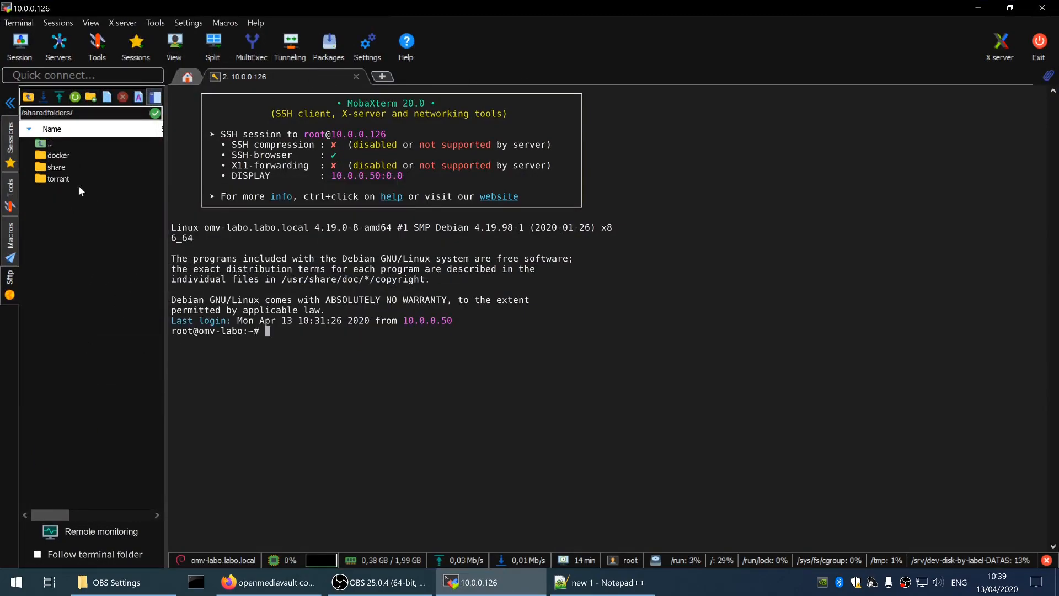
{"action": "double_click", "coordinate": [62, 154]}
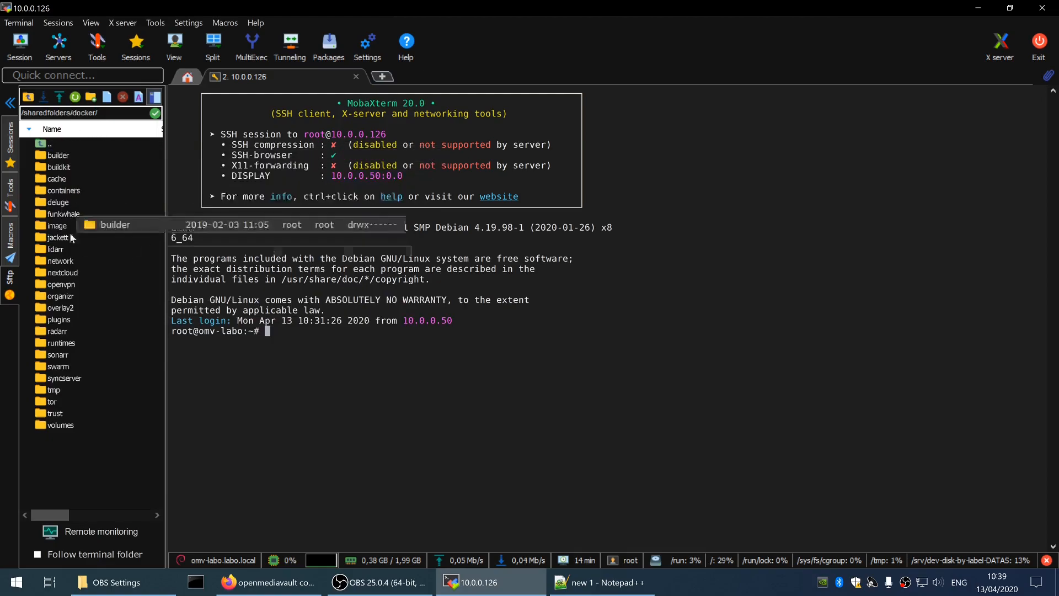
{"action": "left_click", "coordinate": [76, 113]}
{"action": "key", "text": "ctrl+c"}
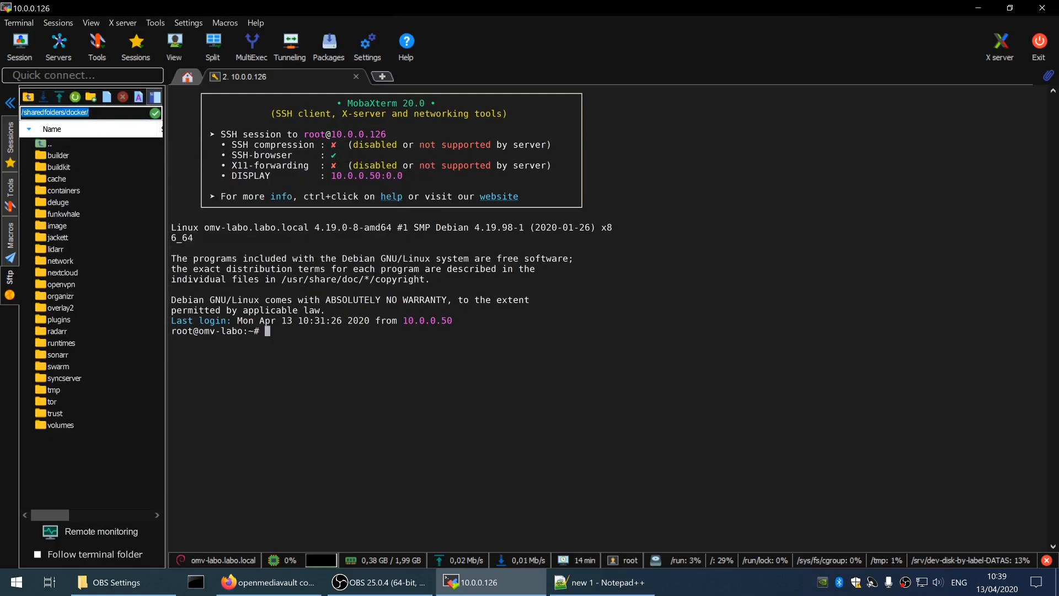
{"action": "left_click", "coordinate": [62, 250]}
{"action": "key", "text": "Up"}
{"action": "key", "text": "Up"}
{"action": "key", "text": "Up"}
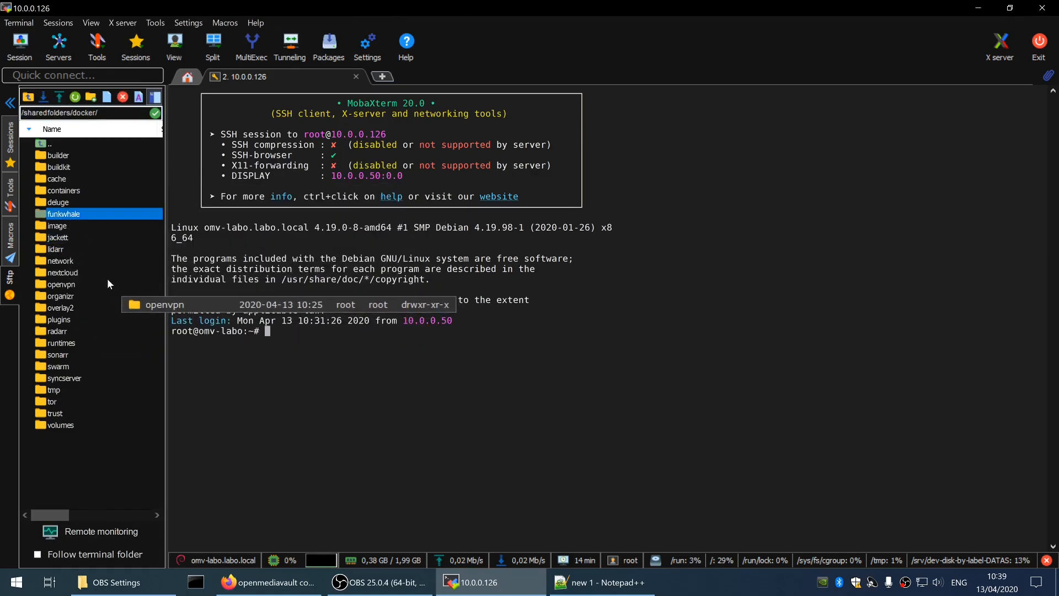
{"action": "double_click", "coordinate": [82, 144]}
{"action": "double_click", "coordinate": [82, 144]}
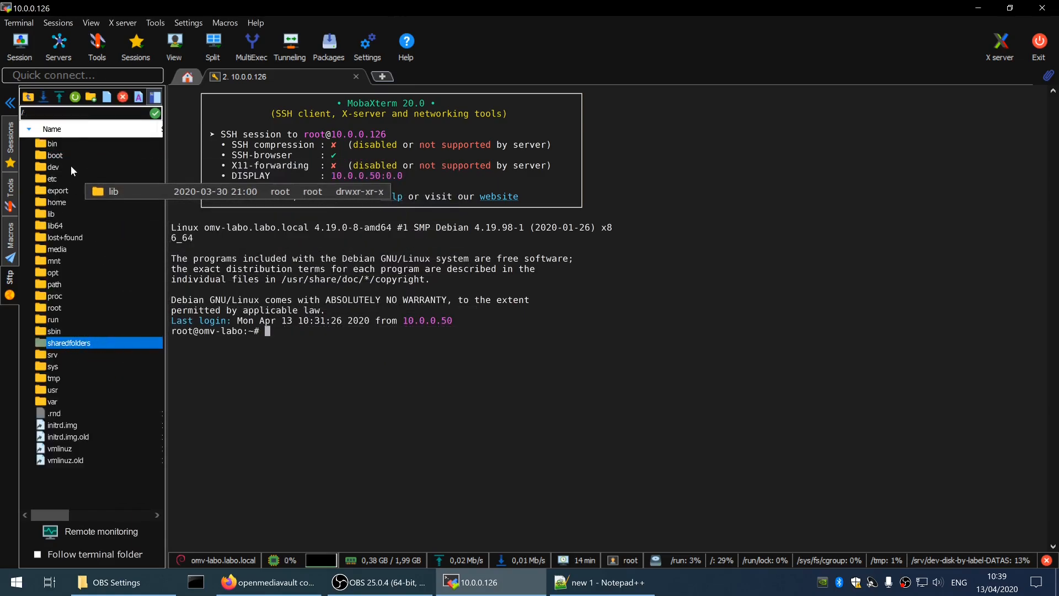
Open /etc/docker/daemon.json in the default editor and maximize it
{"action": "left_click_drag", "start_coordinate": [313, 6], "coordinate": [625, 295]}
{"action": "double_click", "coordinate": [387, 472]}
{"action": "scroll", "coordinate": [386, 474], "scroll_direction": "down", "scroll_amount": 5}
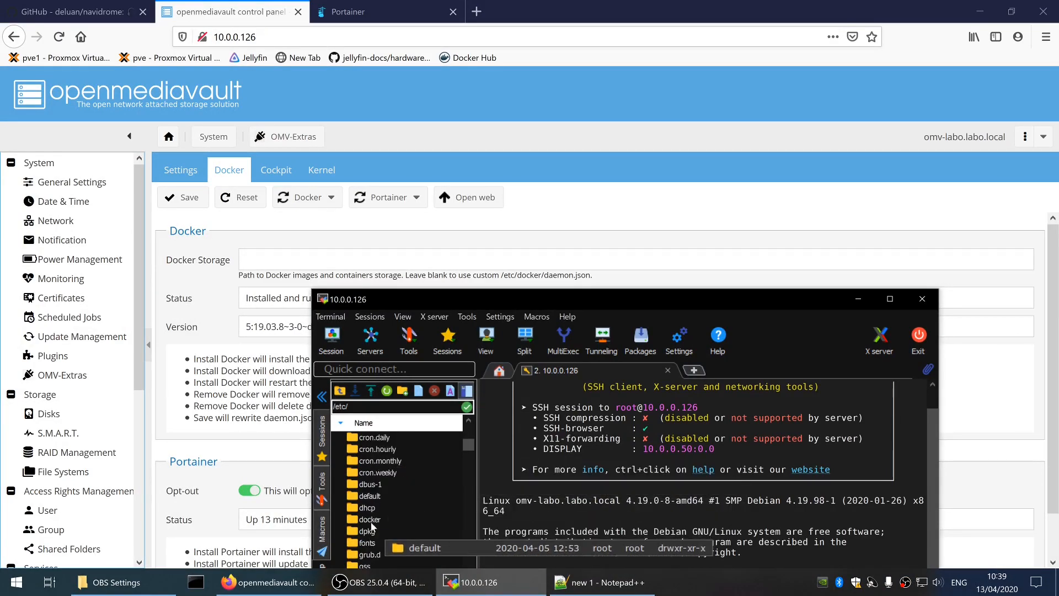
{"action": "double_click", "coordinate": [370, 519]}
{"action": "right_click", "coordinate": [386, 449]}
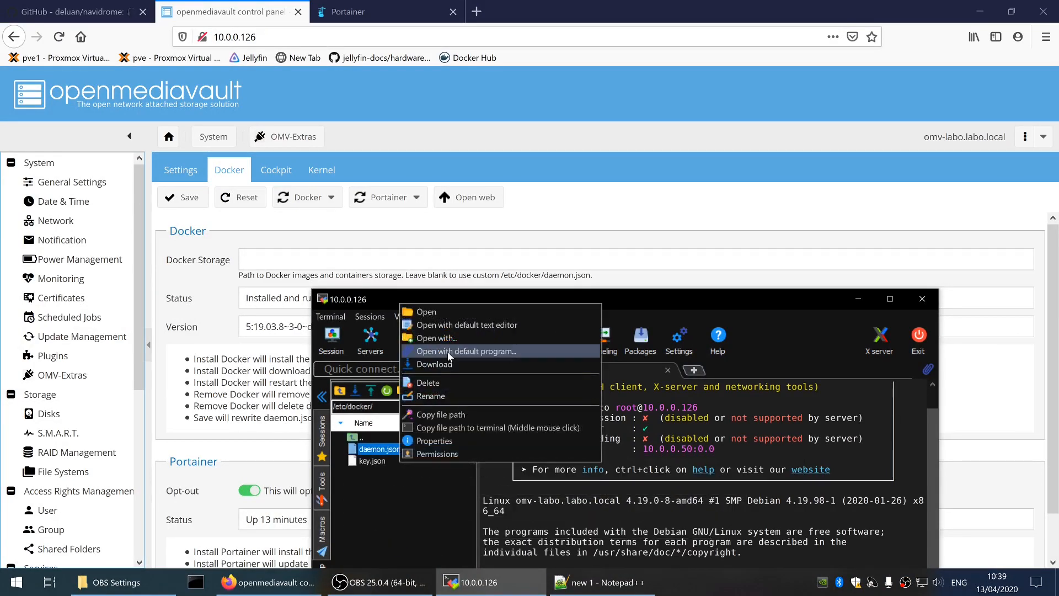
{"action": "left_click", "coordinate": [466, 351]}
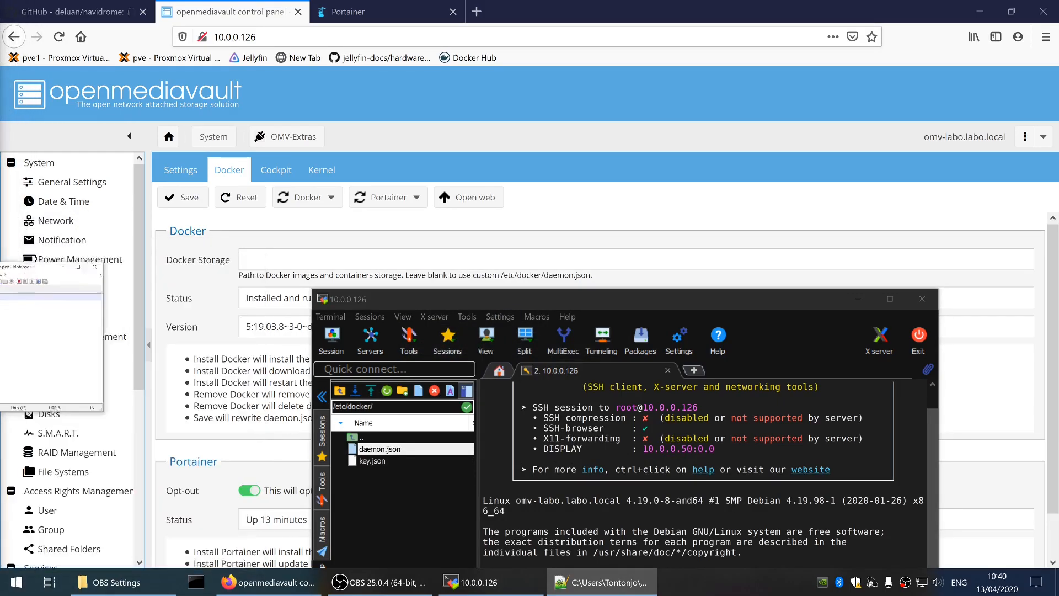
{"action": "double_click", "coordinate": [596, 5]}
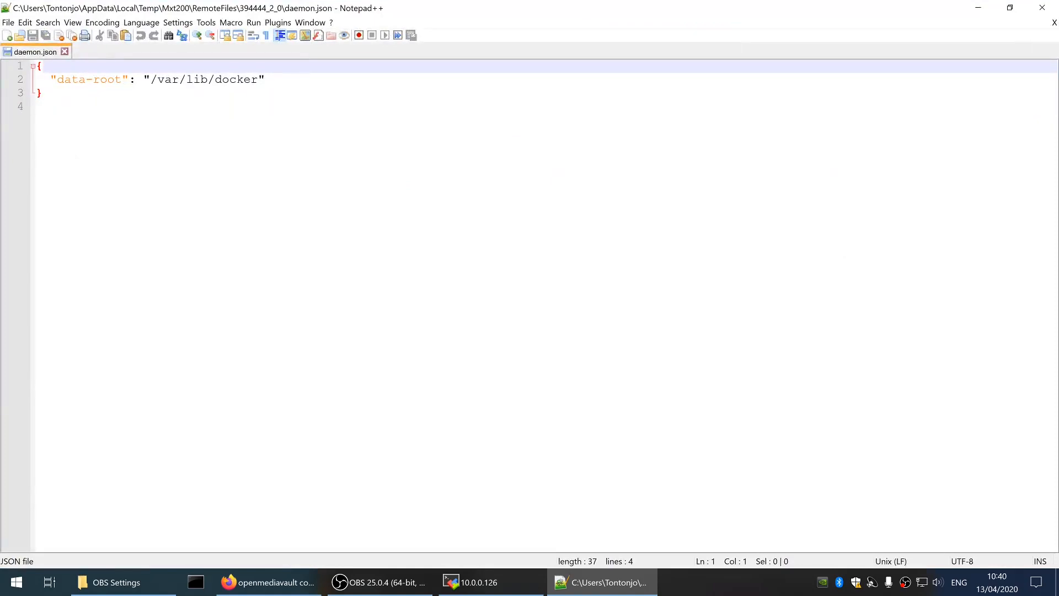
Change data-root from /var/lib/docker to /sharedfolders/docker and save the file to the server
{"action": "left_click_drag", "start_coordinate": [56, 79], "coordinate": [121, 80]}
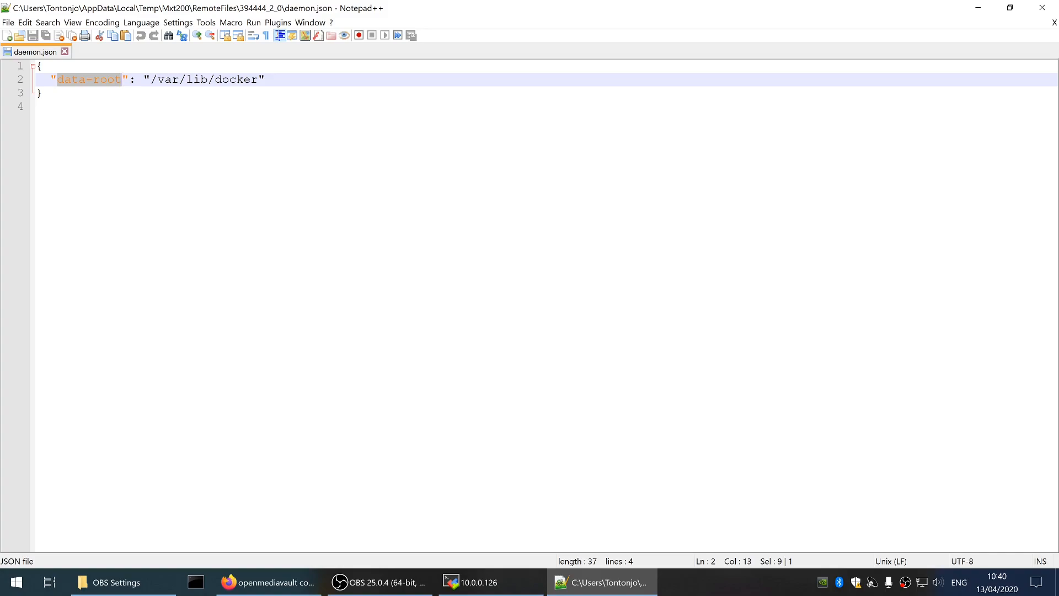
{"action": "left_click_drag", "start_coordinate": [150, 80], "coordinate": [258, 79]}
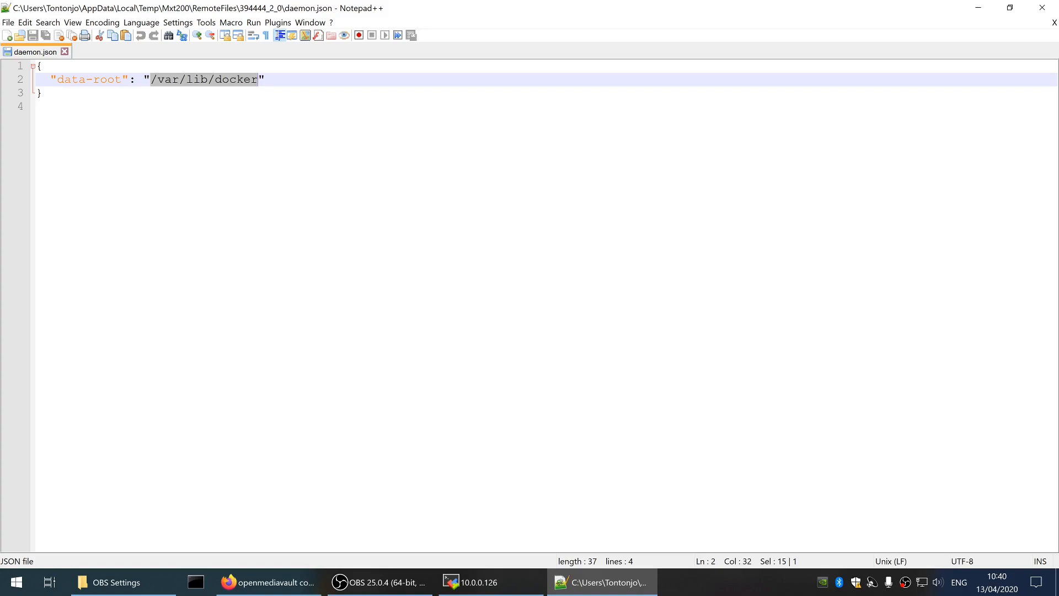
{"action": "key", "text": "ctrl+v"}
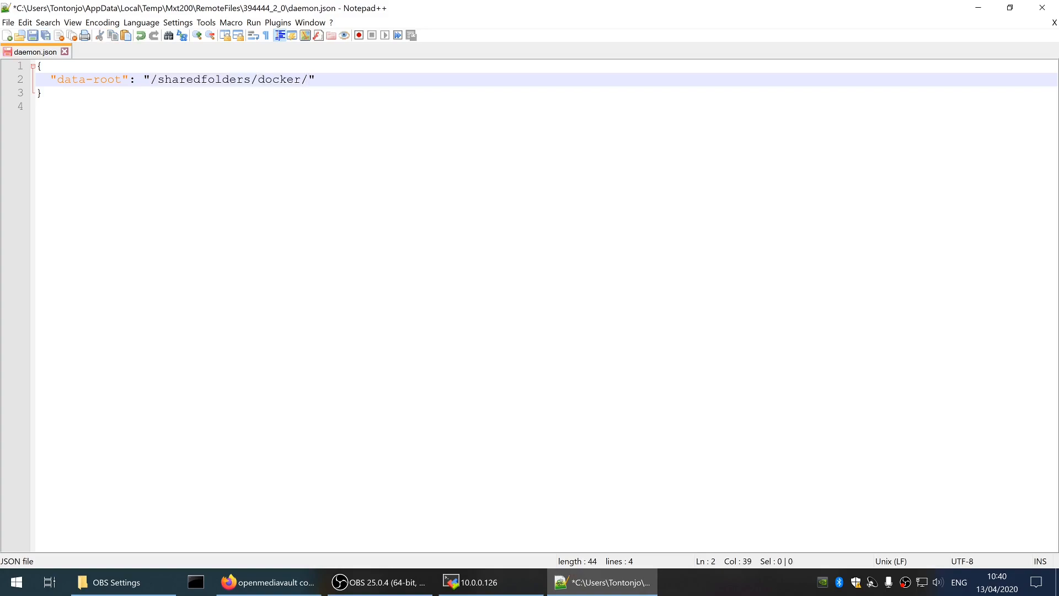
{"action": "key", "text": "ctrl+z"}
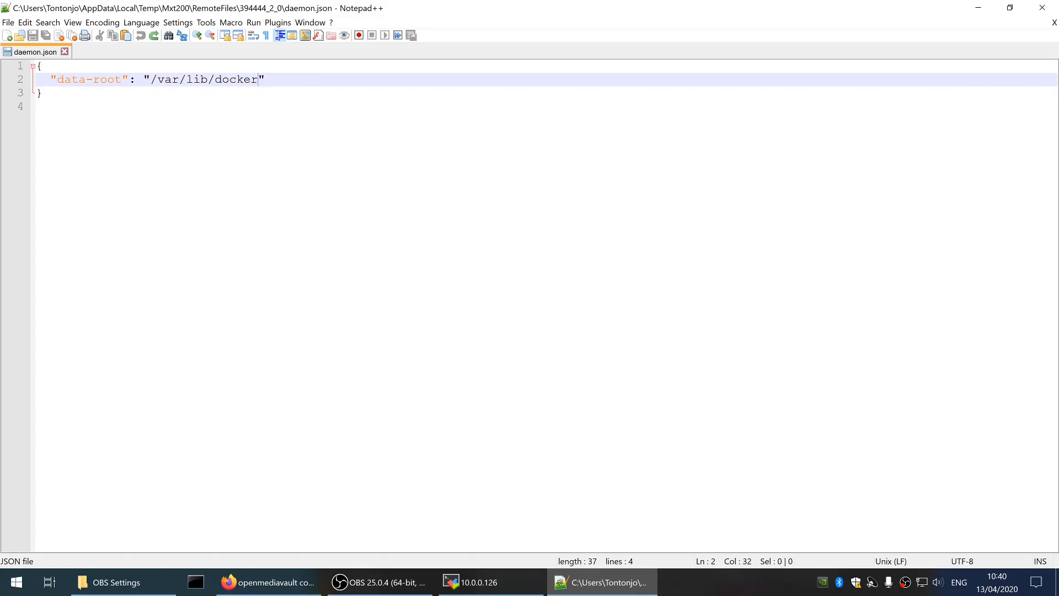
{"action": "left_click_drag", "start_coordinate": [150, 79], "coordinate": [258, 78]}
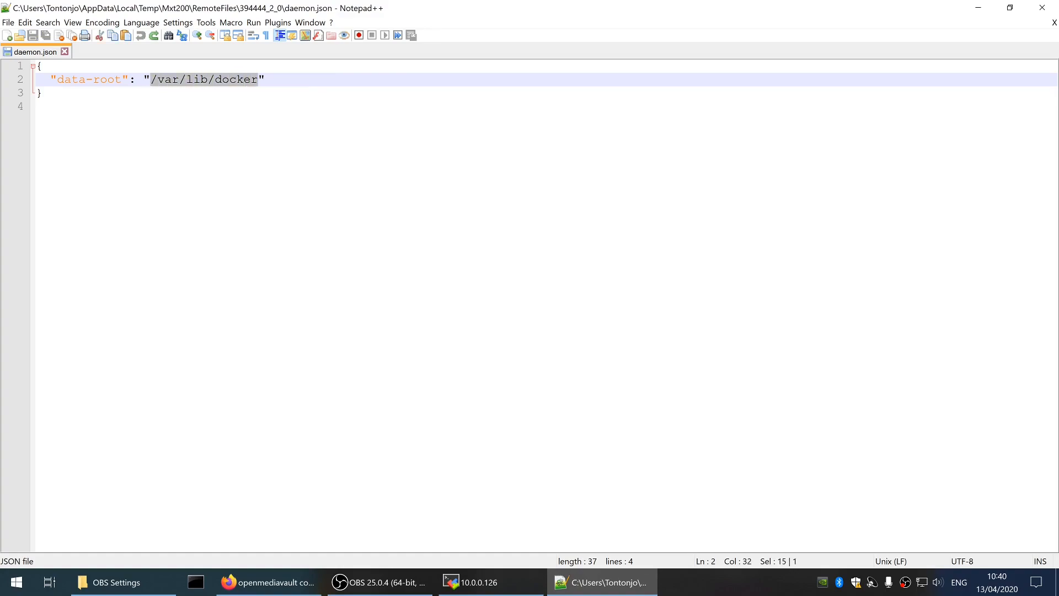
{"action": "key", "text": "ctrl+v"}
{"action": "key", "text": "BackSpace"}
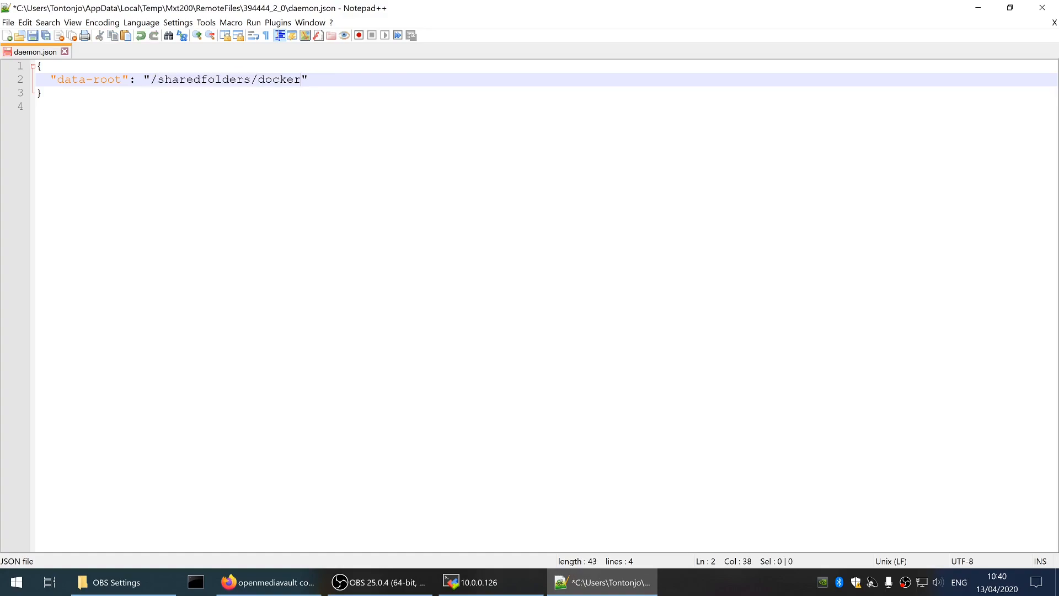
{"action": "key", "text": "ctrl+s"}
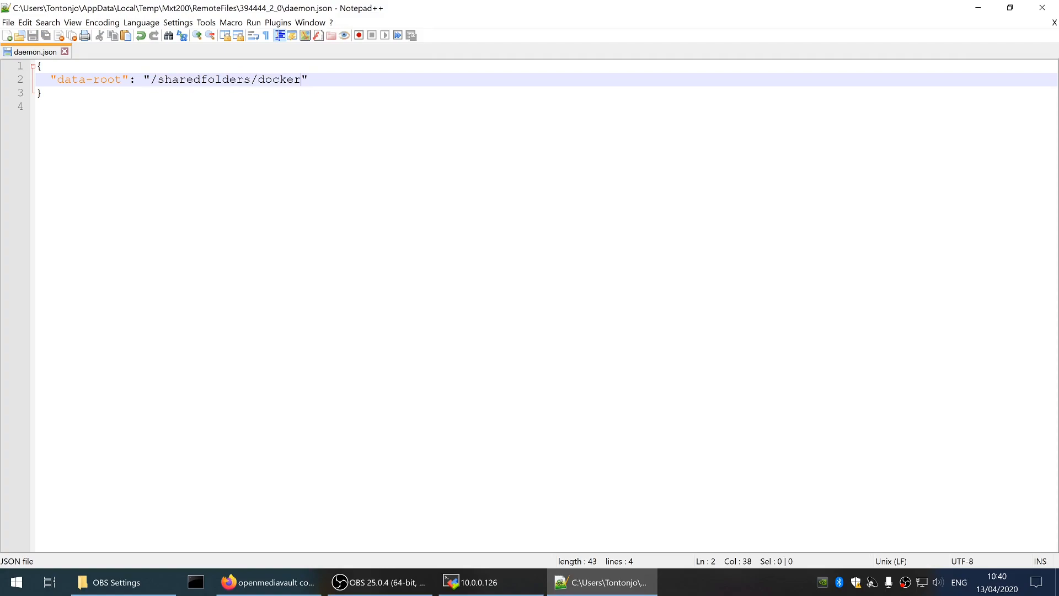
{"action": "left_click", "coordinate": [472, 337]}
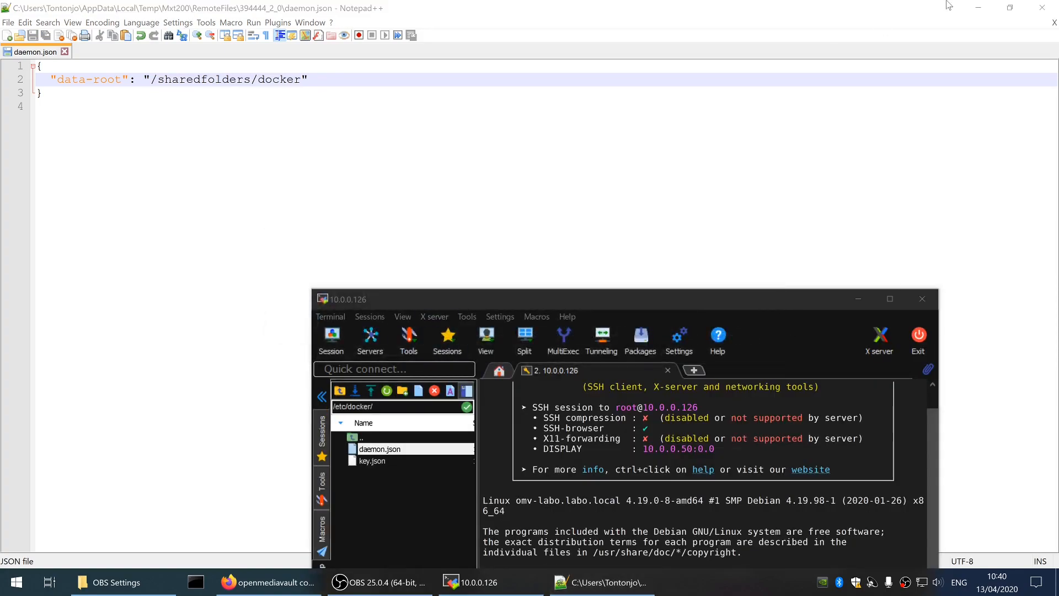
Restart Docker from the OMV-Extras Docker page and close the completion dialog
{"action": "left_click", "coordinate": [980, 12]}
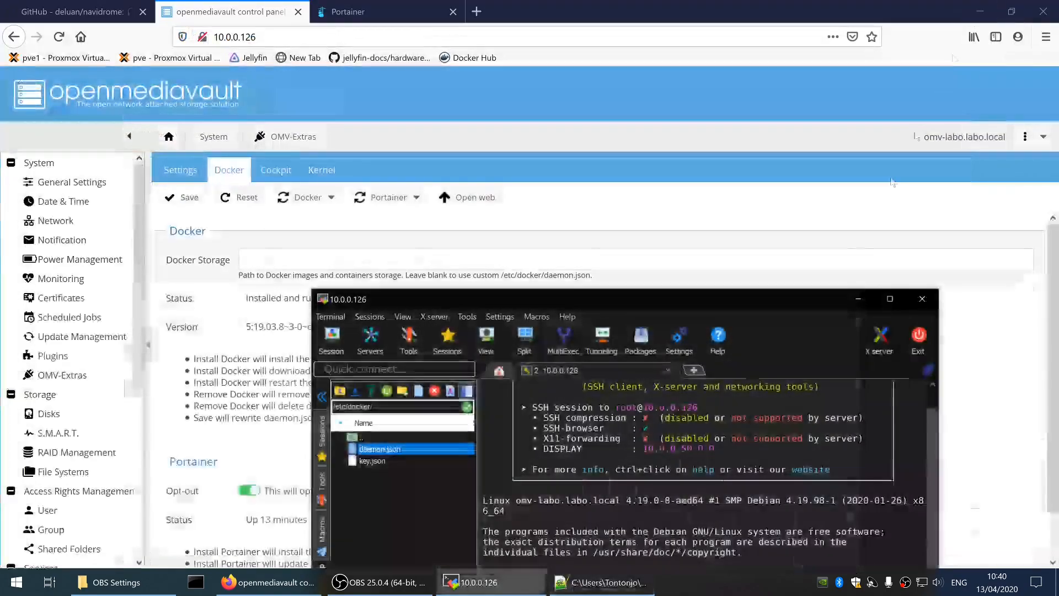
{"action": "left_click", "coordinate": [858, 299]}
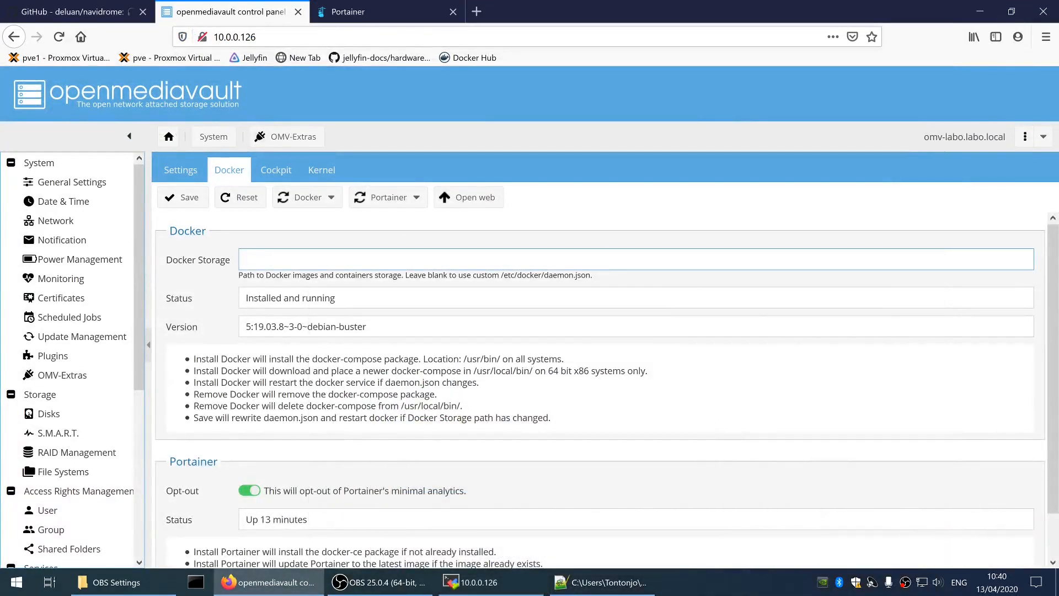
{"action": "left_click", "coordinate": [331, 197]}
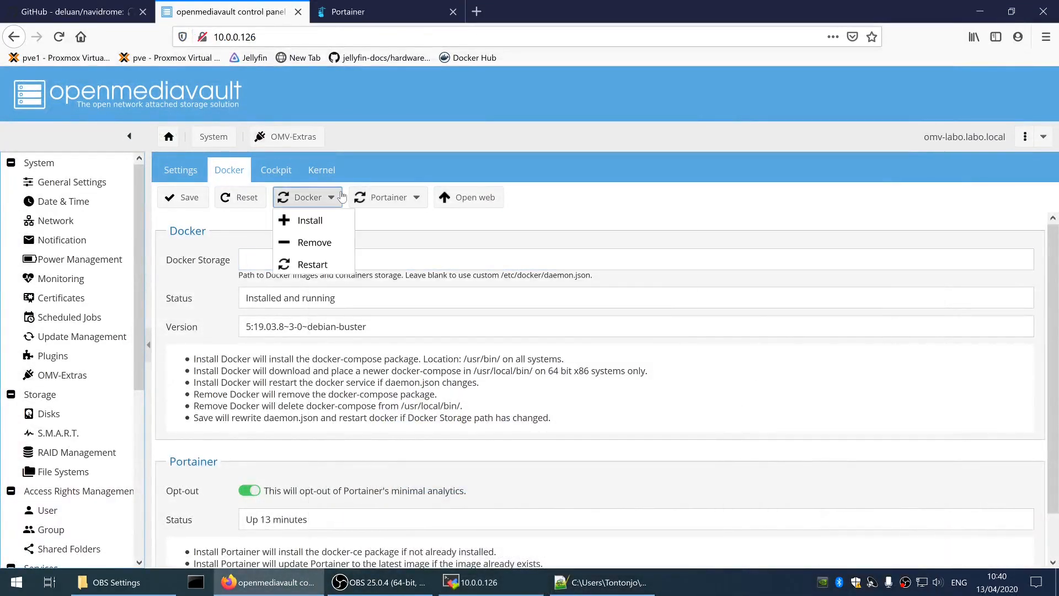
{"action": "left_click", "coordinate": [319, 268]}
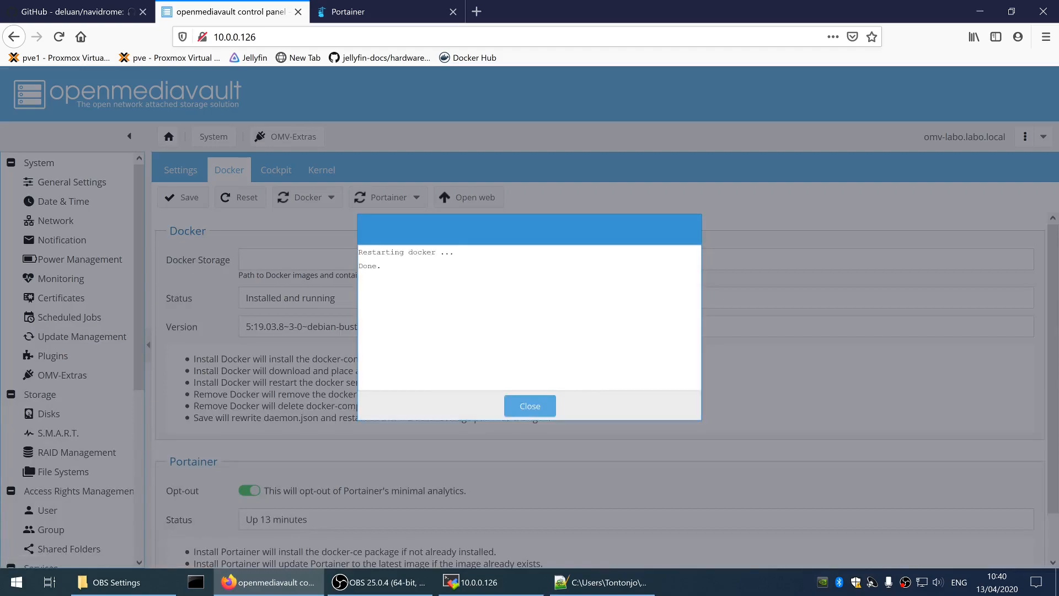
{"action": "left_click", "coordinate": [529, 406]}
{"action": "scroll", "coordinate": [490, 353], "scroll_direction": "down", "scroll_amount": 2}
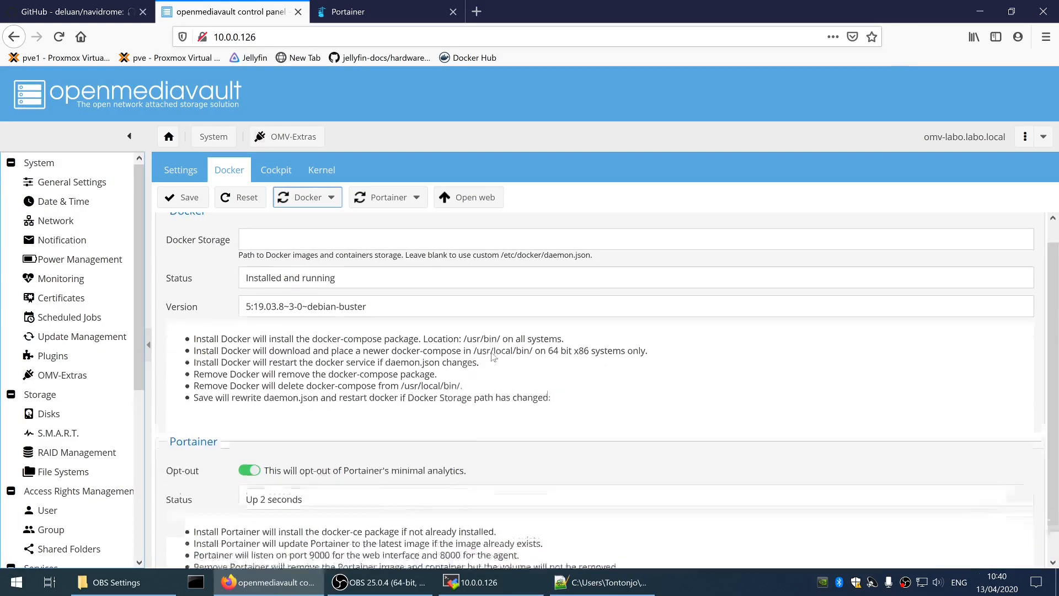
{"action": "scroll", "coordinate": [431, 408], "scroll_direction": "up", "scroll_amount": 2}
{"action": "scroll", "coordinate": [379, 459], "scroll_direction": "down", "scroll_amount": 1}
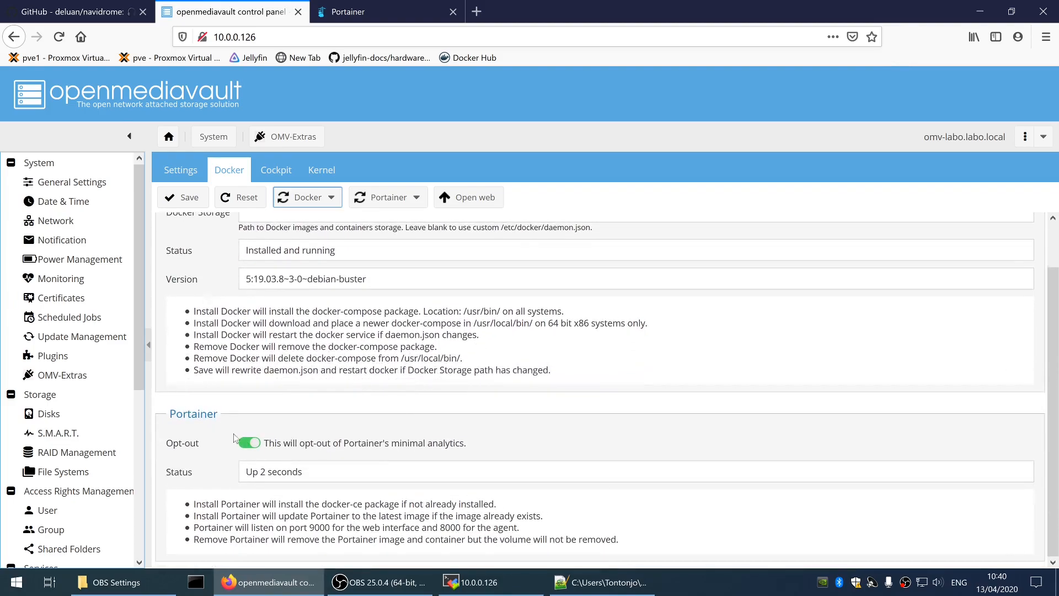
Log into Portainer as admin and open the local endpoint's container list
{"action": "left_click", "coordinate": [380, 8]}
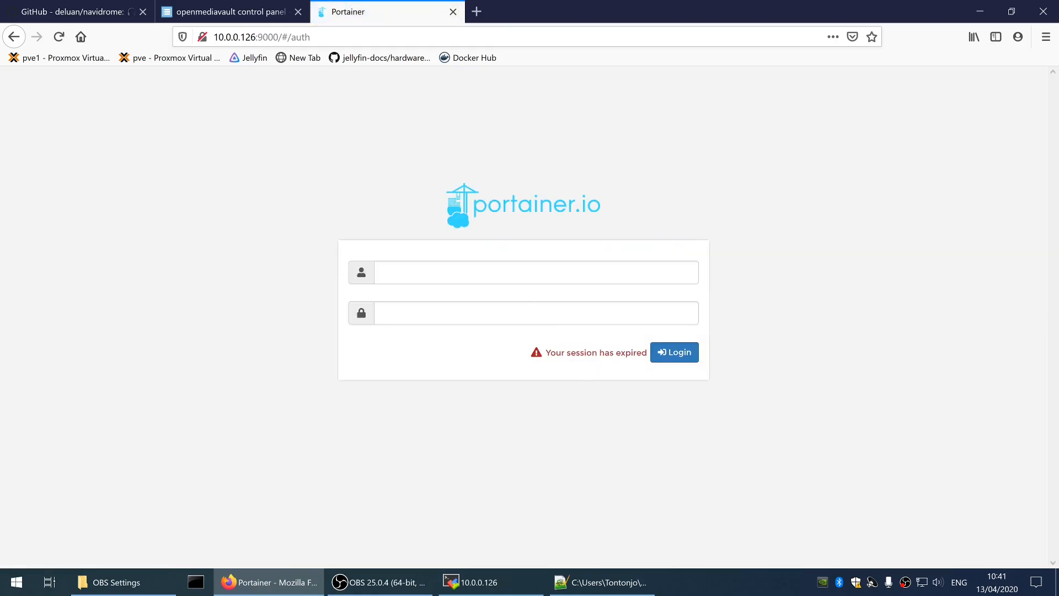
{"action": "type", "text": "admin"}
{"action": "key", "text": "Tab"}
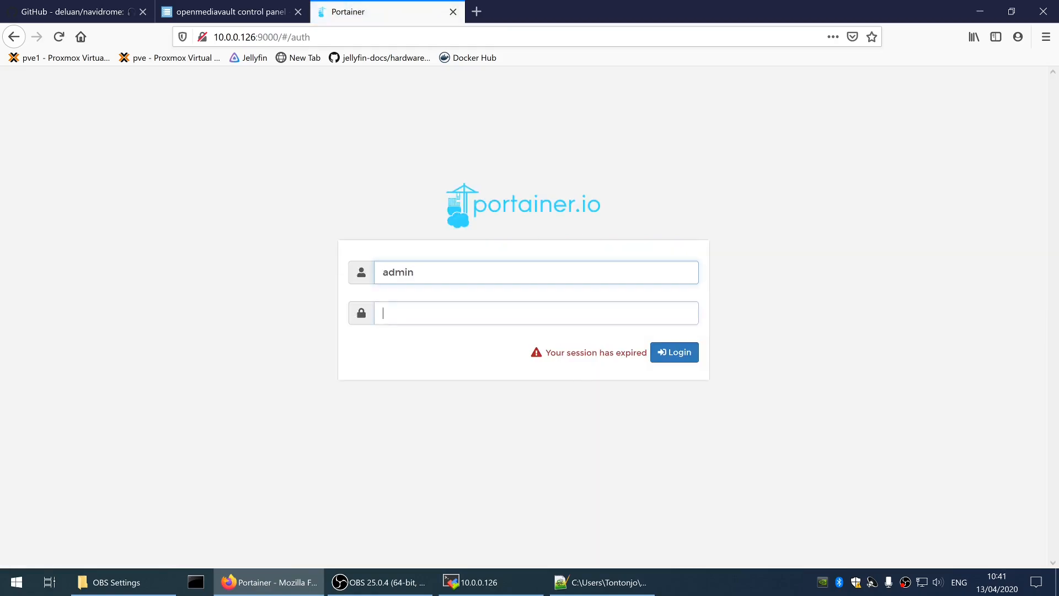
{"action": "key", "text": "Return"}
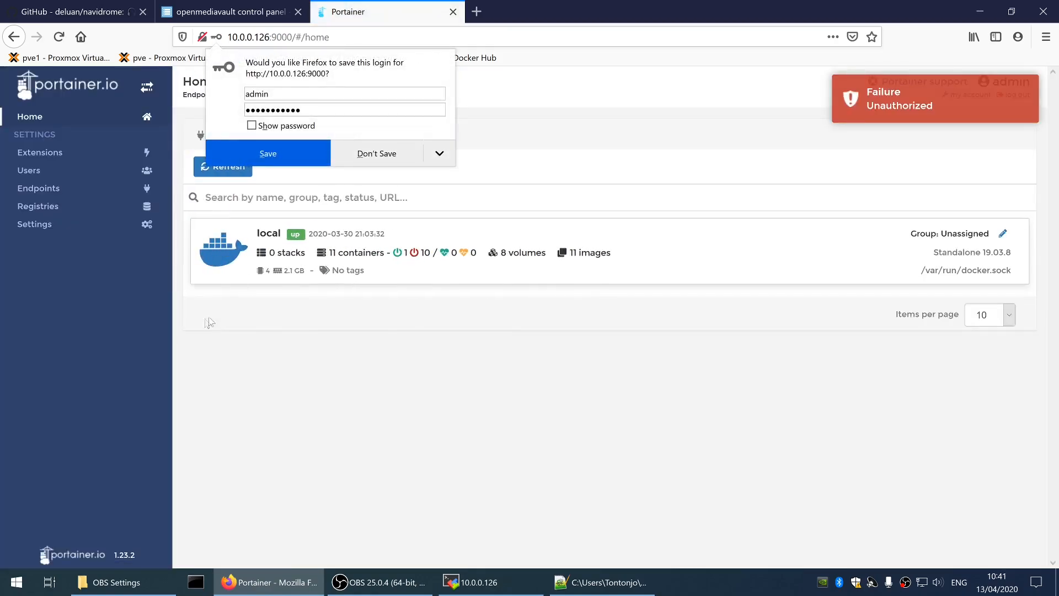
{"action": "left_click", "coordinate": [417, 253]}
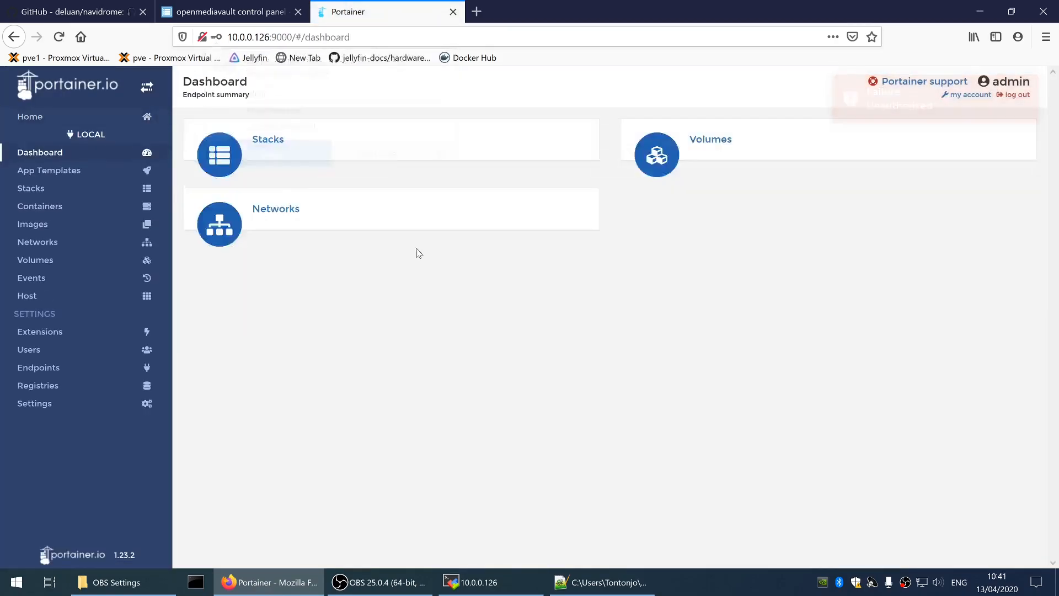
{"action": "left_click", "coordinate": [706, 286]}
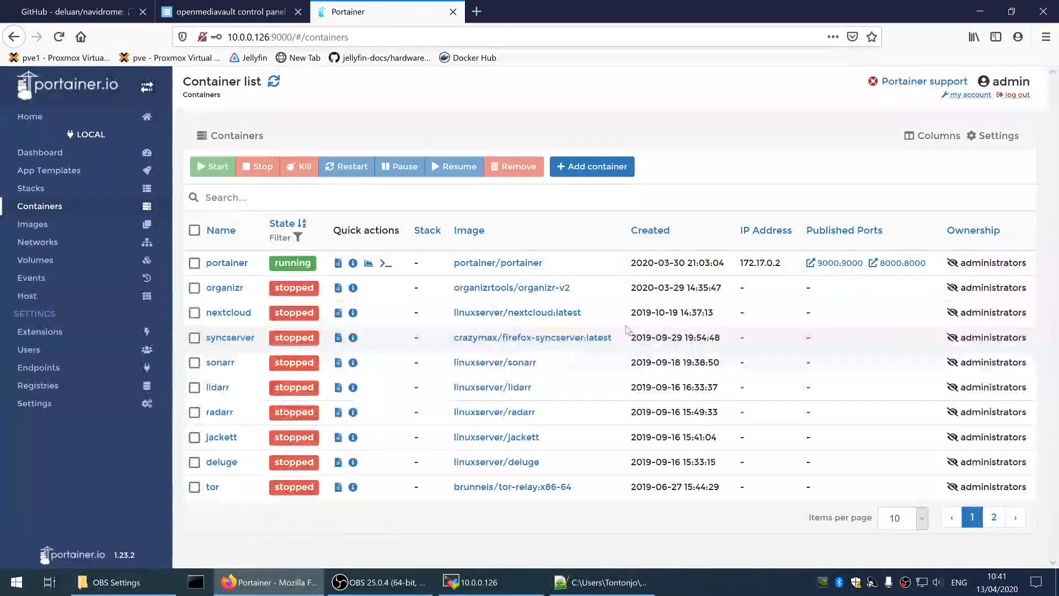